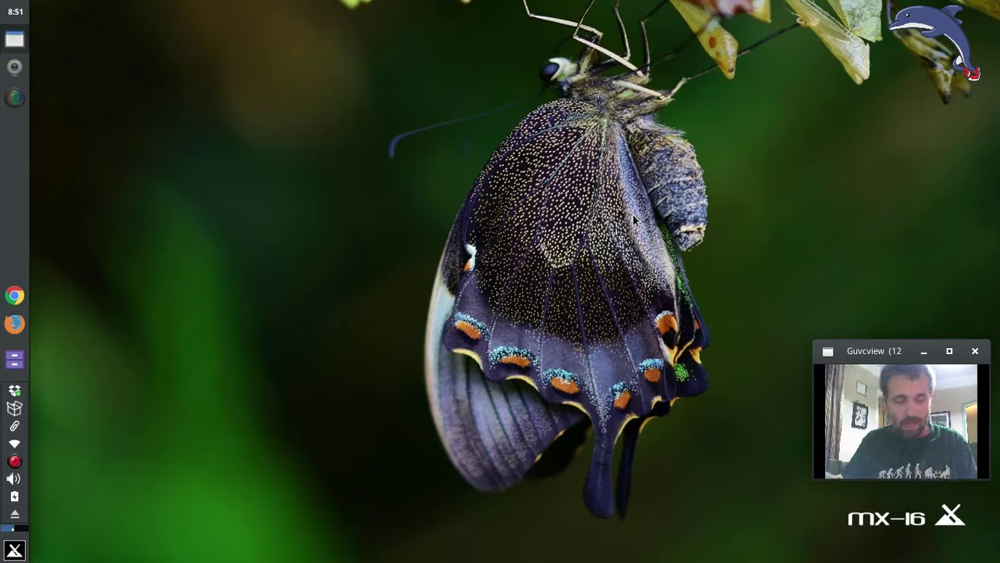
- Run the eject command for /dev/sr0 in a terminal from the Whisker Menu to open the DVD tray
key("super")
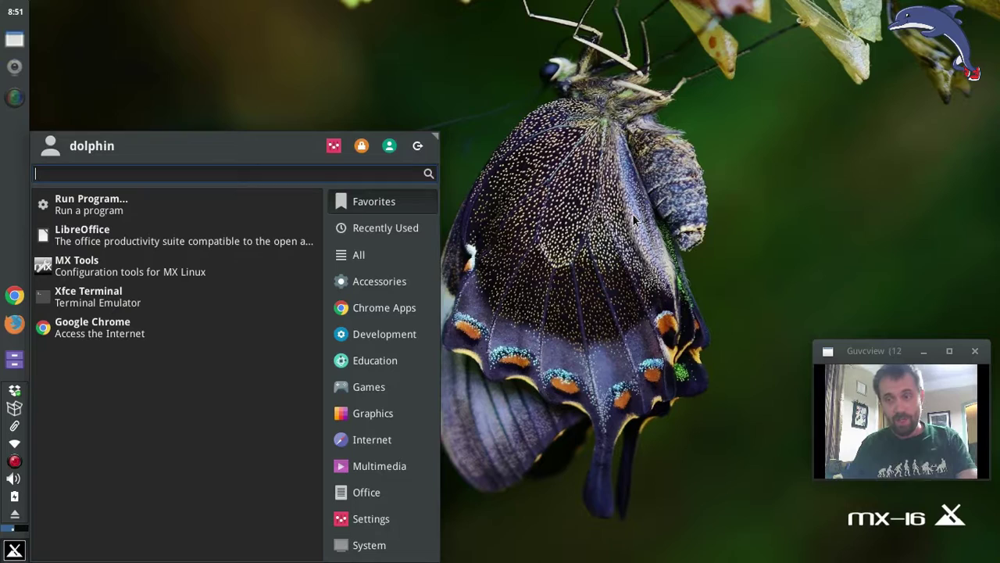
type("!eject")
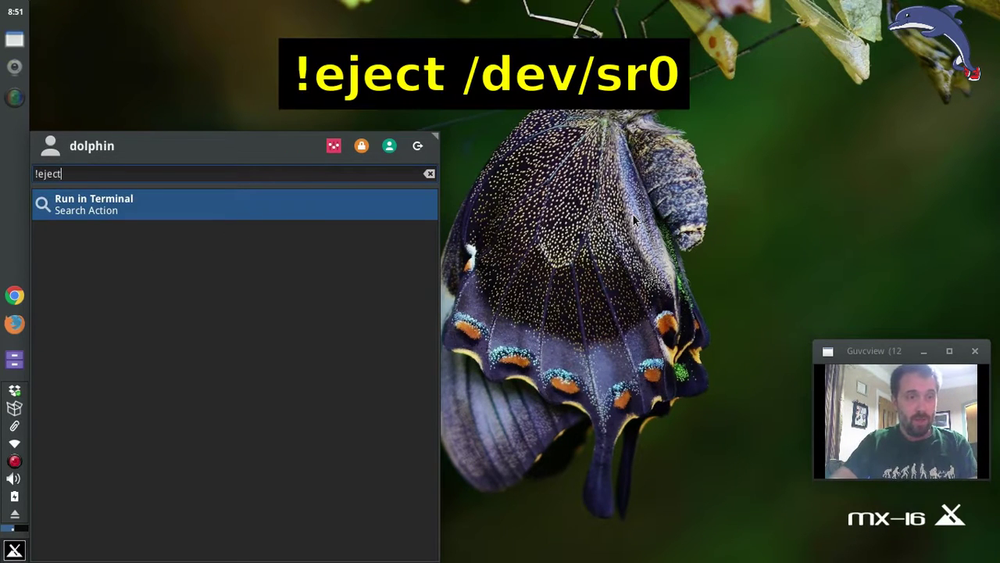
type(" /dev/sr0")
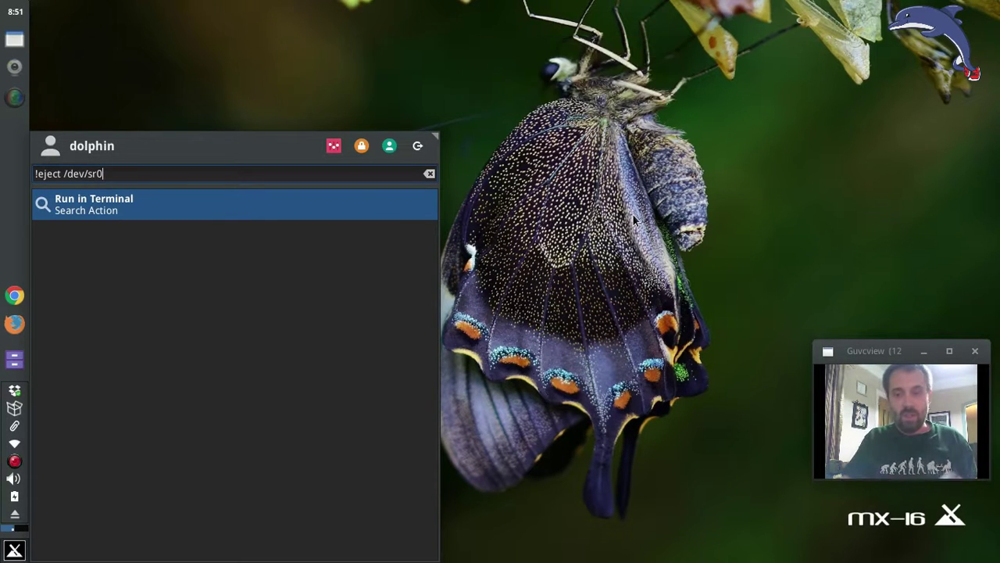
key("Return")
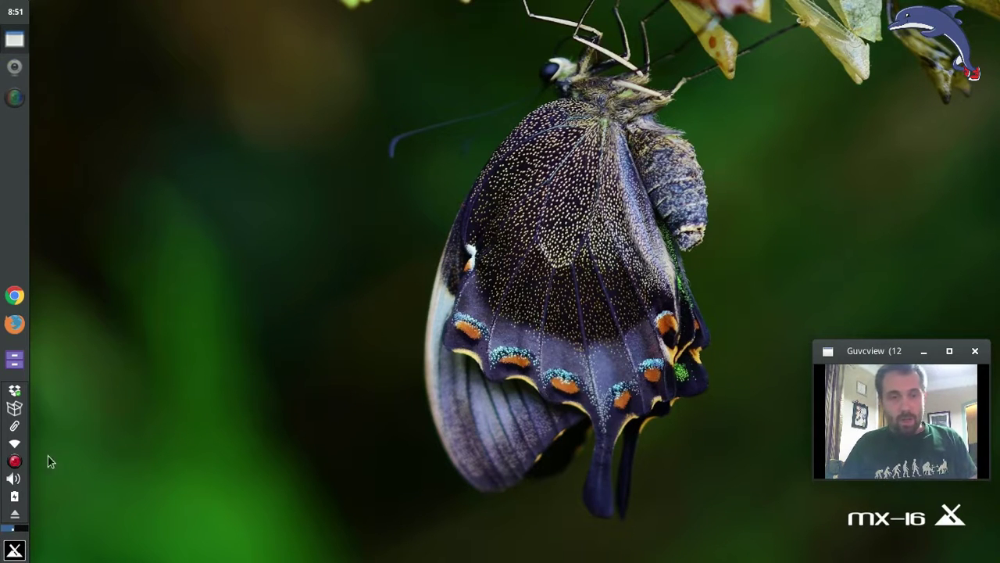
- Launch VLC media player from the application menu search
left_click(16, 550)
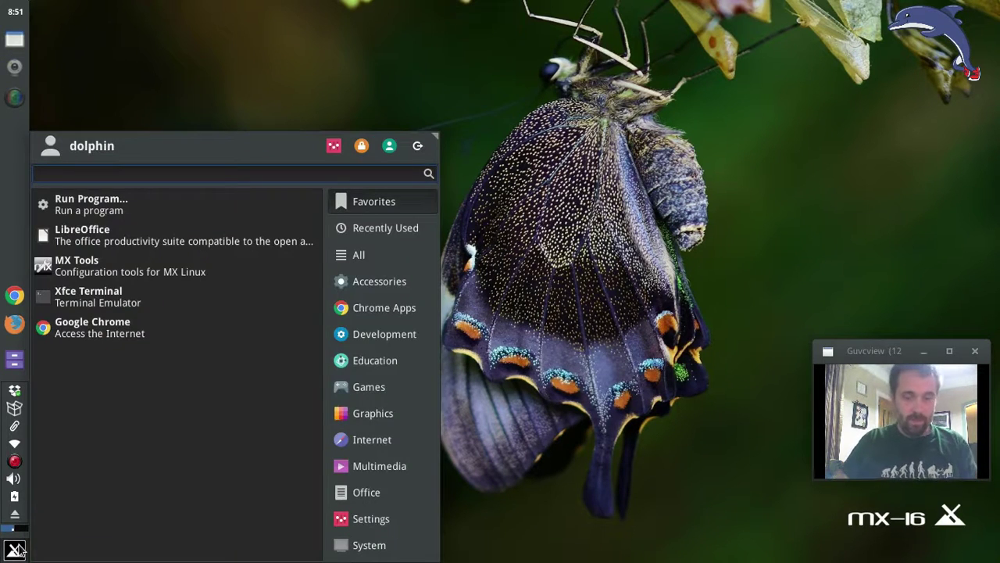
type("vl")
key("Return")
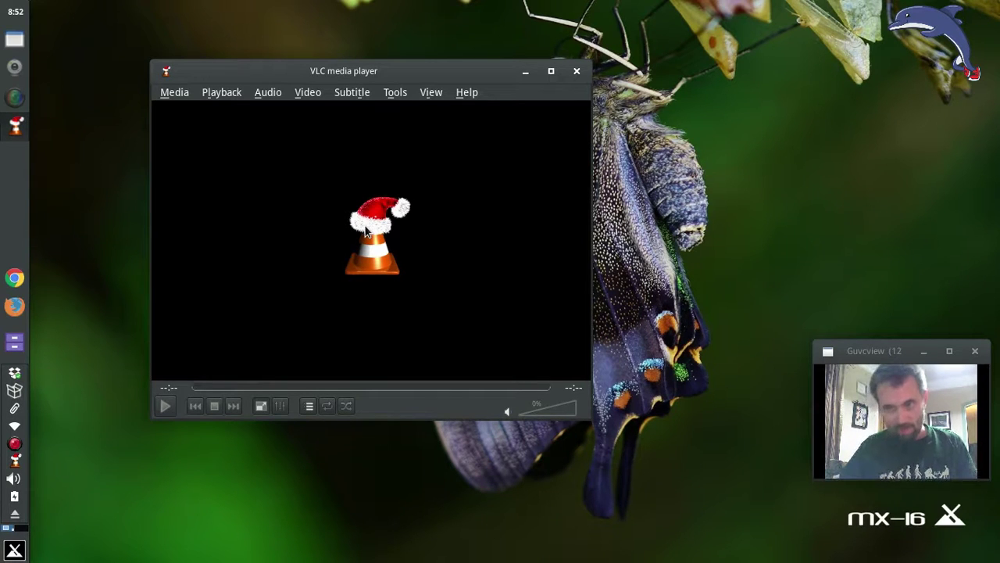
- Try playing the DVD via Media > Open Disc and dismiss the resulting disc error
left_click(174, 94)
left_click(188, 158)
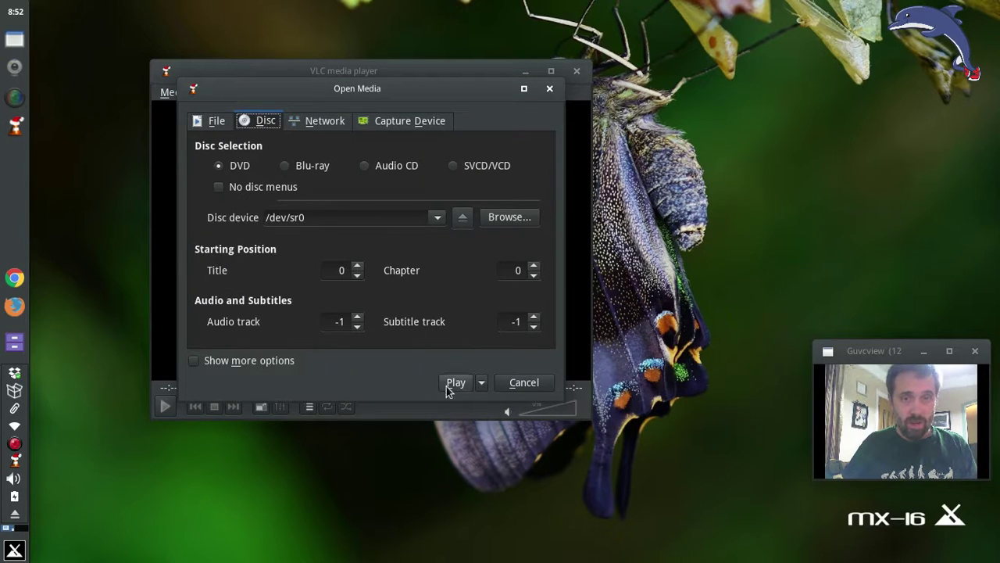
left_click(447, 382)
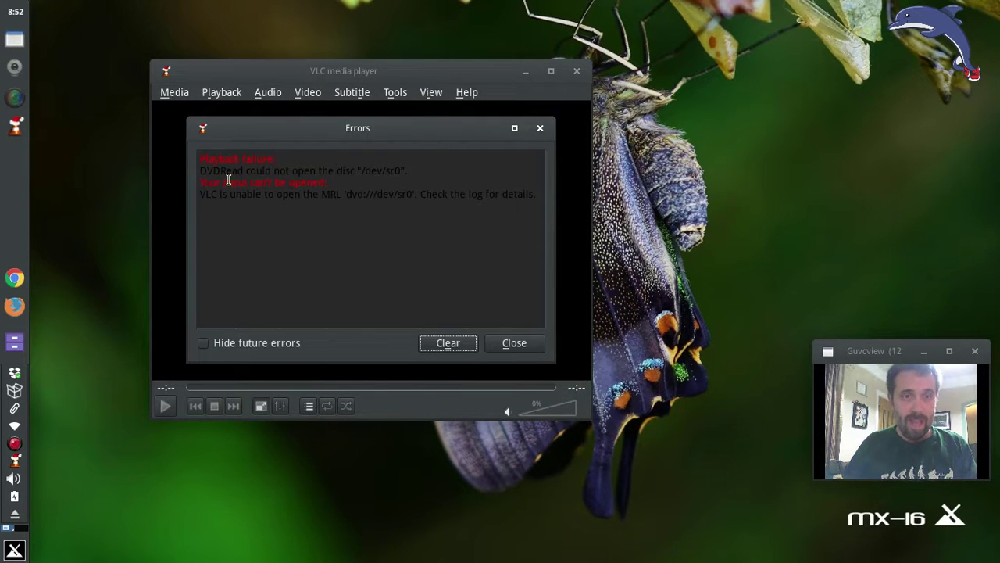
left_click(506, 350)
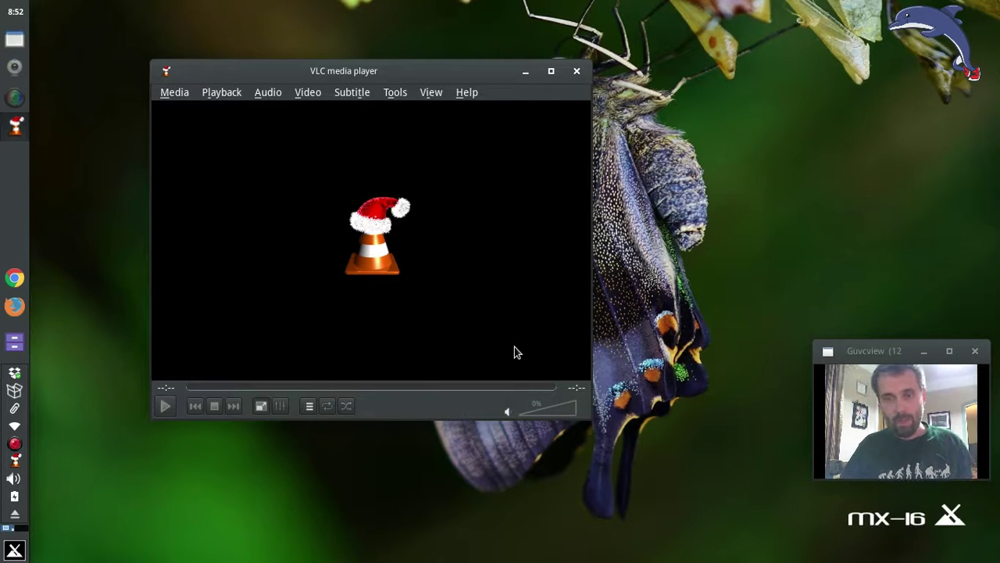
- Close VLC and the Thunar window showing the mounted DVD's AUDIO_TS and VIDEO_TS folders
left_click(571, 75)
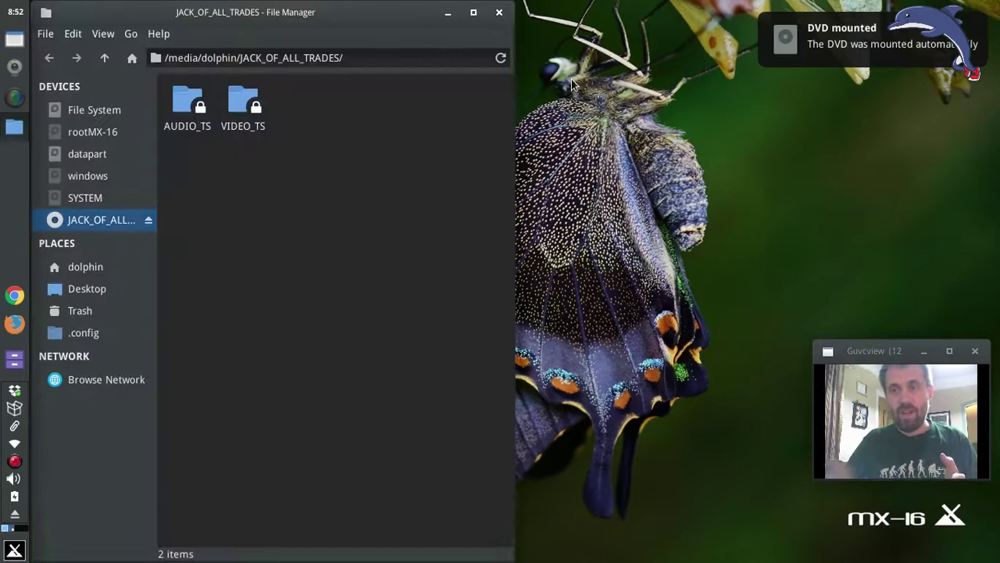
left_click(499, 13)
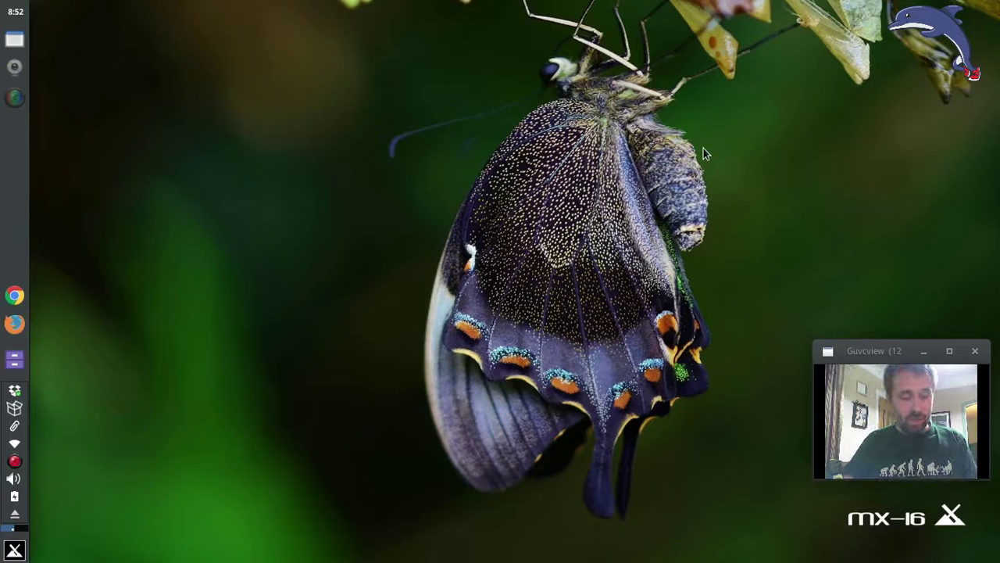
- Launch MX Tools by searching 'tools' in the application menu
key("super")
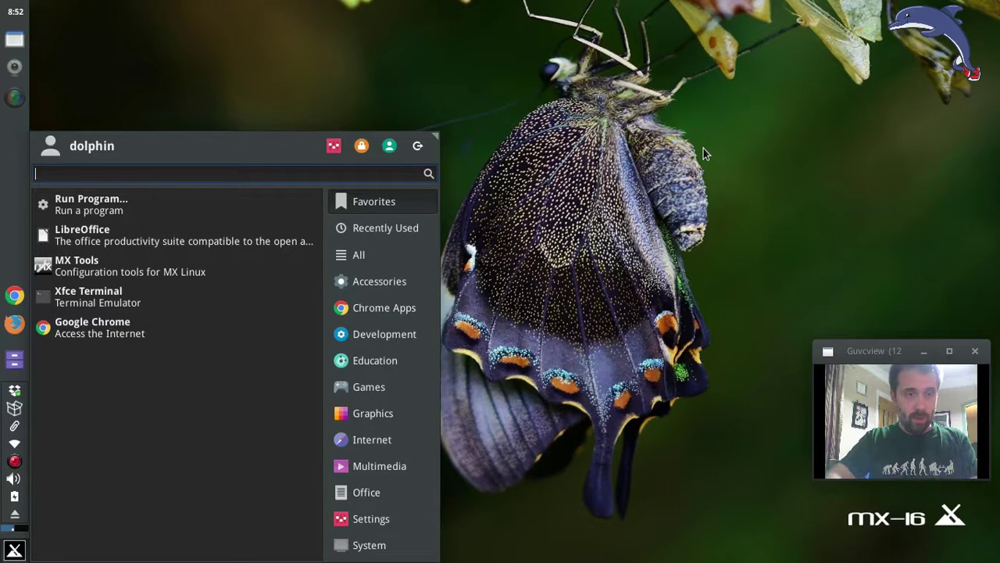
type("tools")
key("Return")
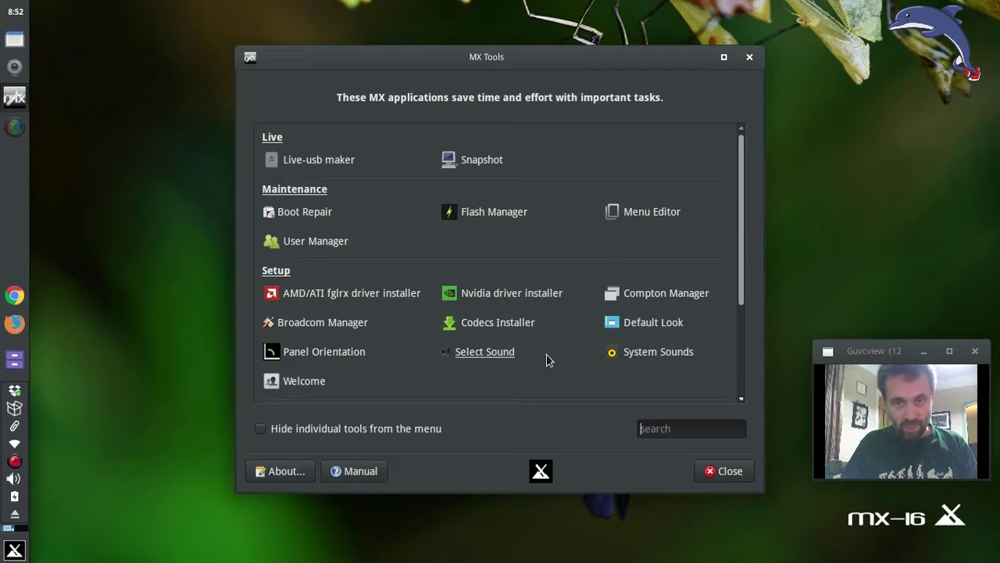
- Download and install the restricted codecs with Codecs Installer, then close MX Tools
left_click(503, 325)
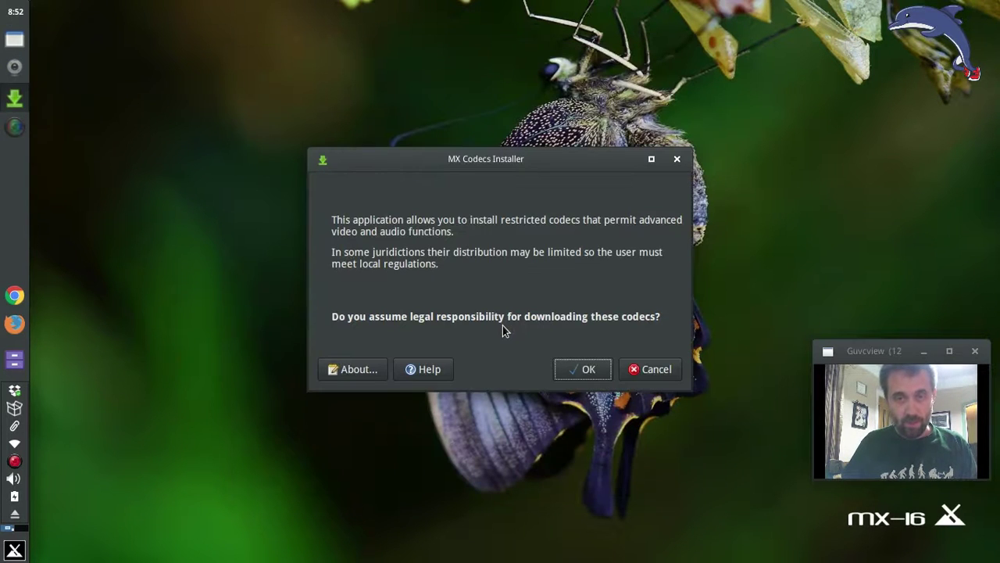
left_click(575, 372)
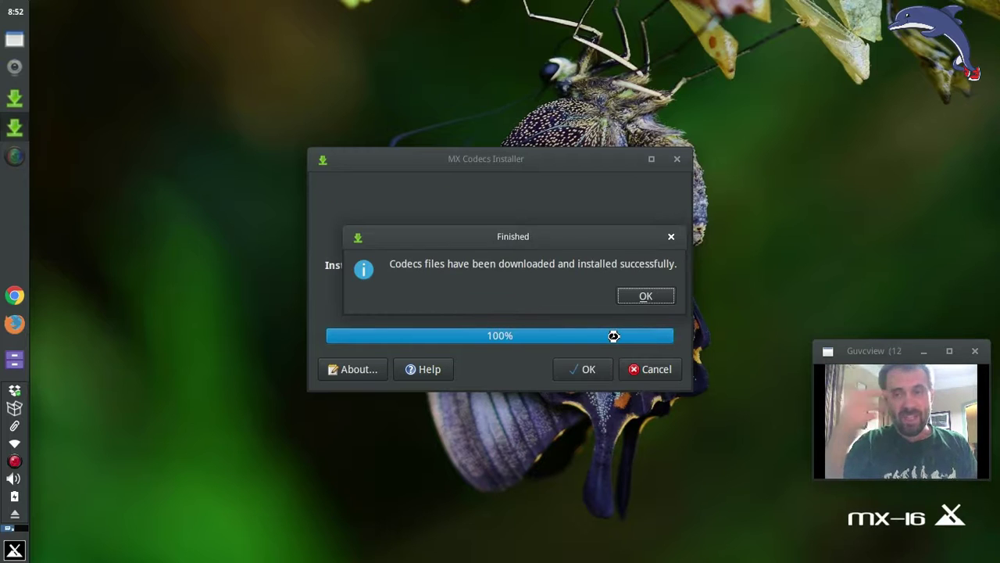
left_click(645, 297)
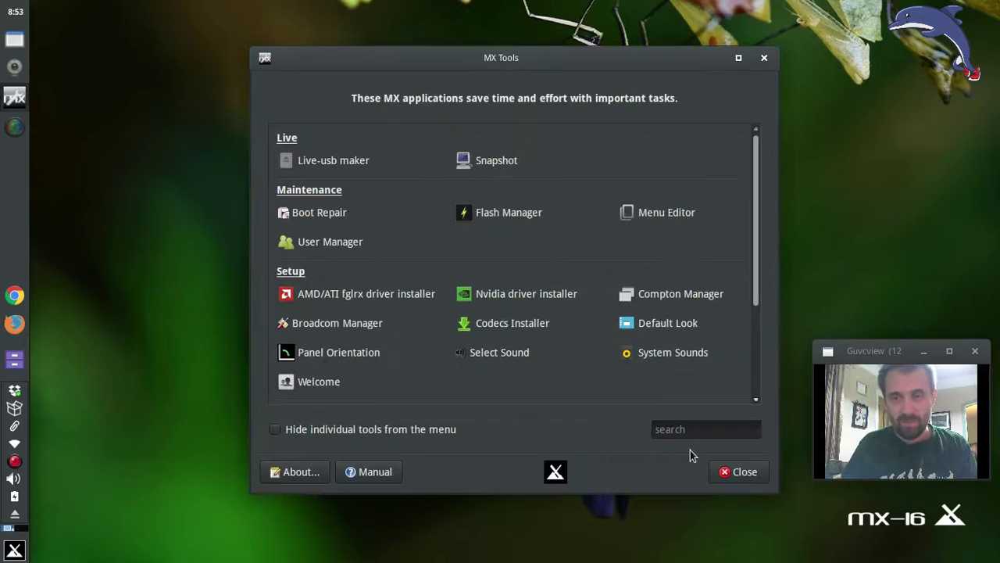
left_click(726, 472)
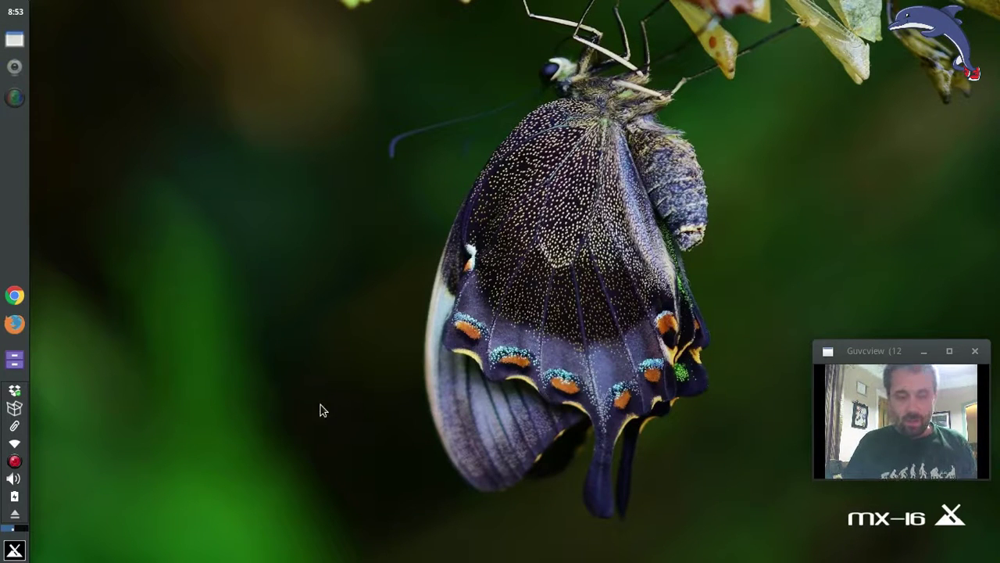
- Launch VLC media player from the application menu search
left_click(14, 550)
type("vl")
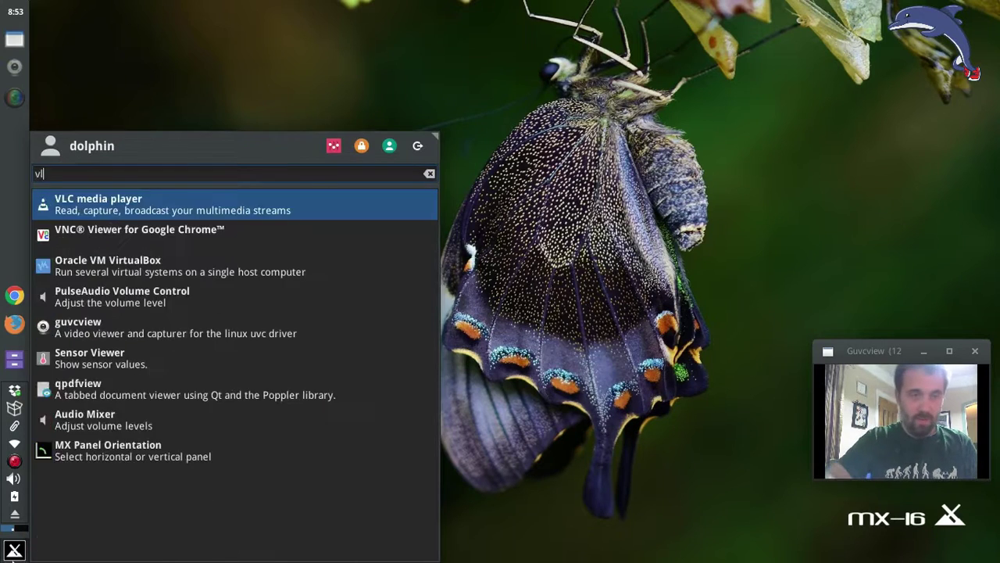
key("Return")
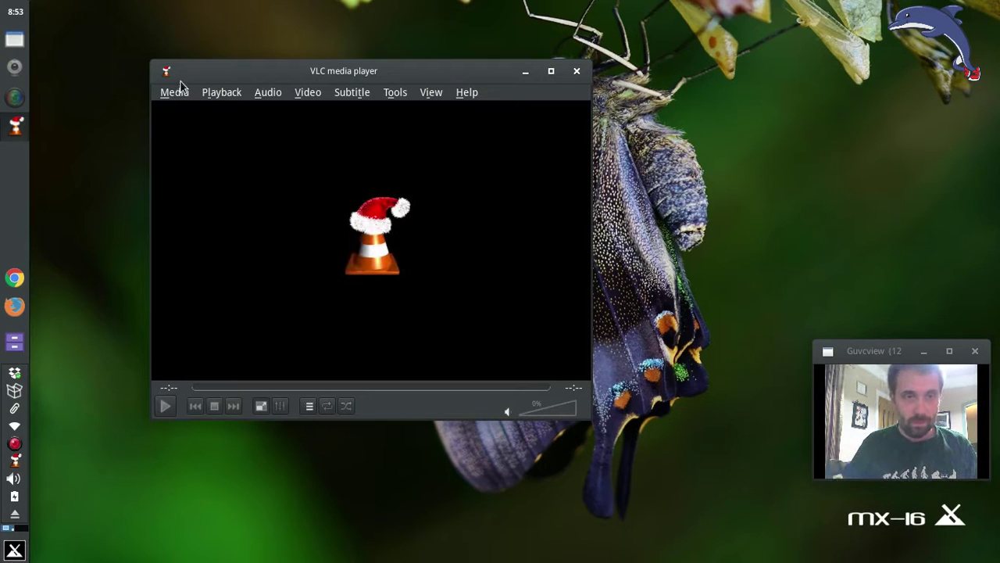
- Play the Jack of All Trades DVD via Media > Open Disc until its title menu shows, then close VLC
left_click(178, 93)
left_click(186, 159)
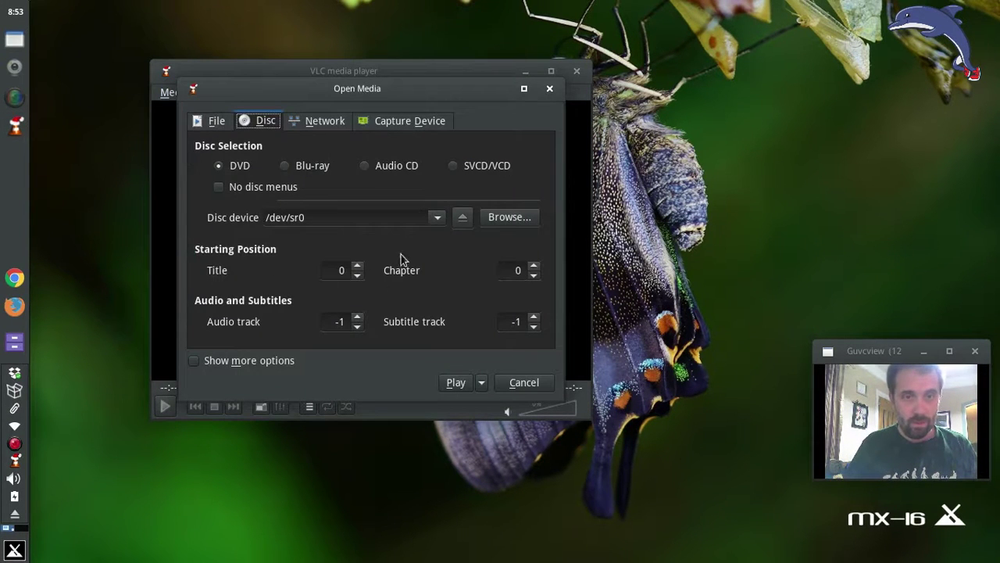
left_click(450, 385)
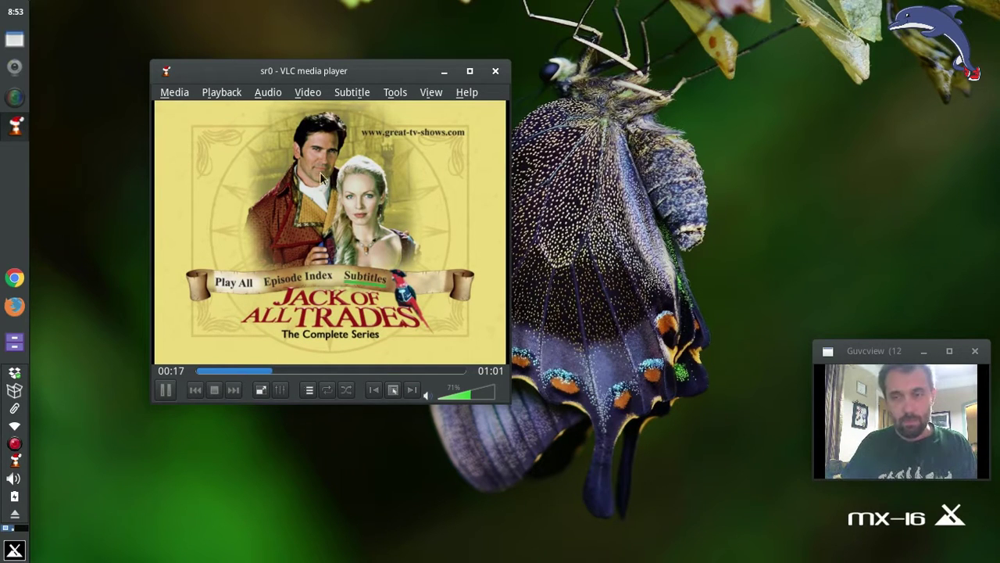
left_click(495, 72)
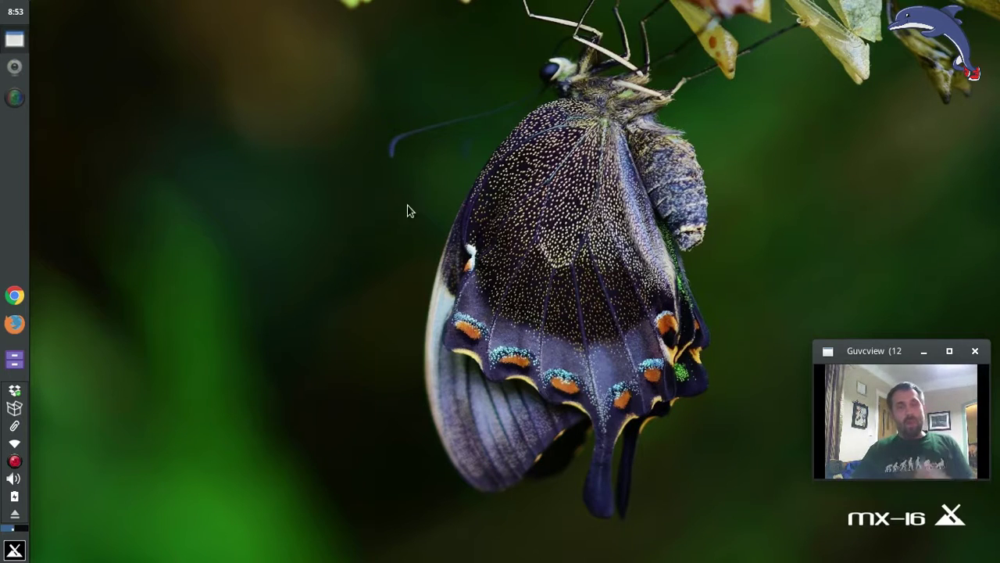
- Unmount the JACK_OF_ALL_TRADES hp_CDDVDW volume from the MX USB Unmounter tray list
left_click(16, 516)
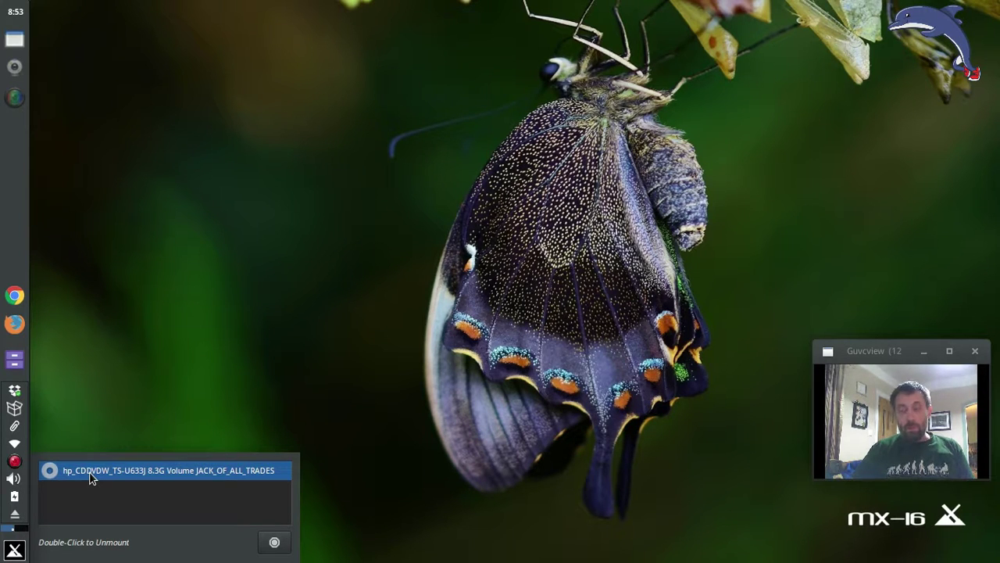
double_click(90, 473)
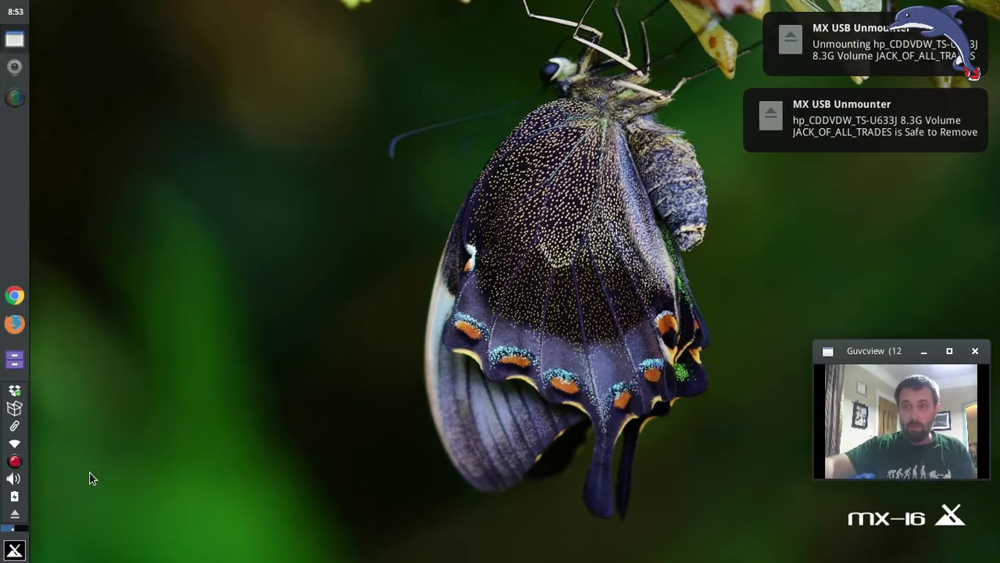